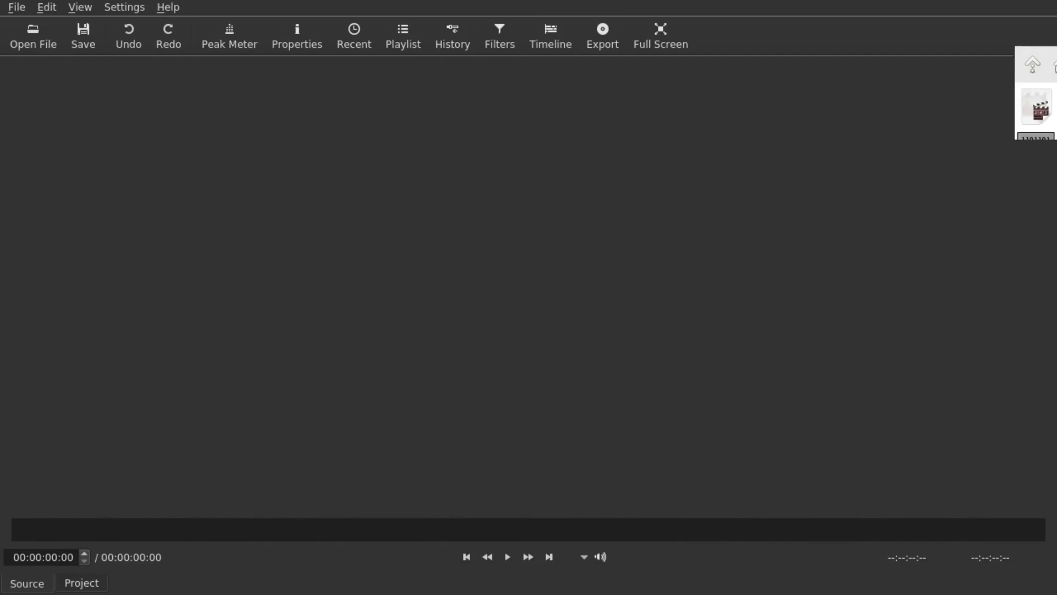
Load the 4Kmandel.mp4 video into the player and show the timeline
left_click_drag(986, 108, 502, 230)
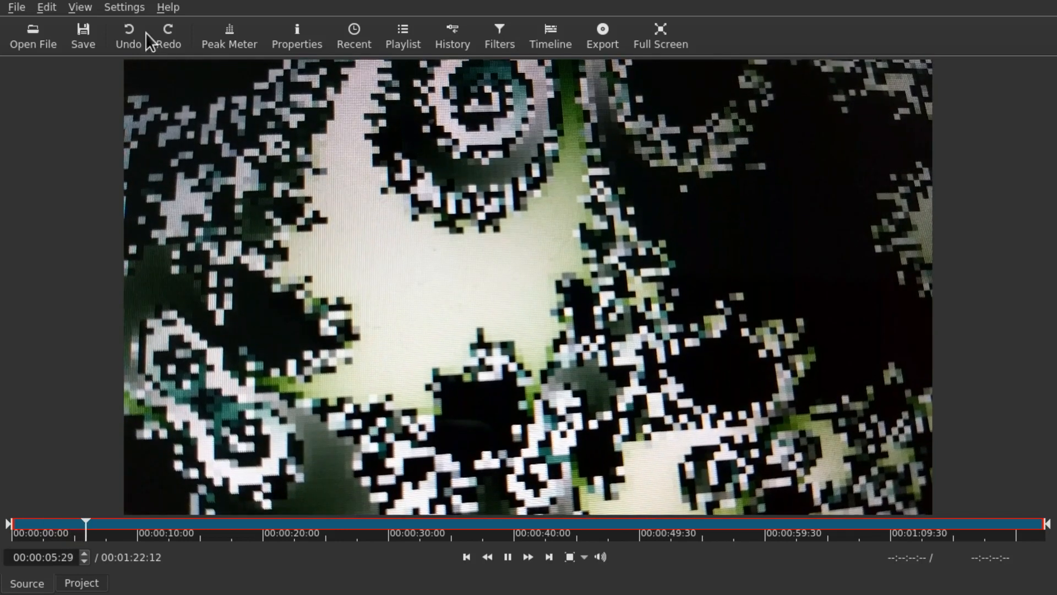
left_click(80, 8)
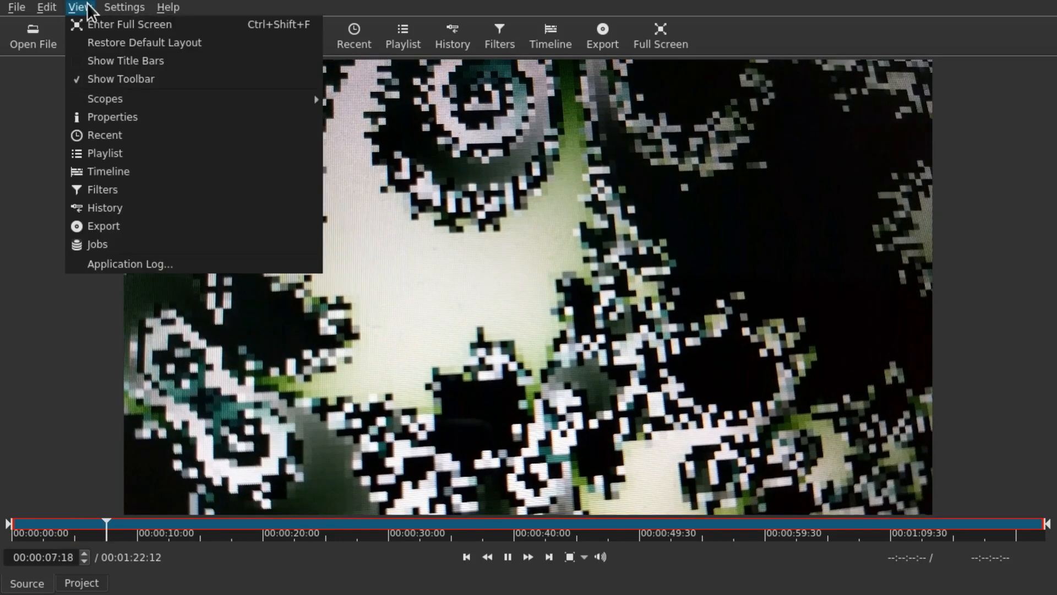
left_click(134, 171)
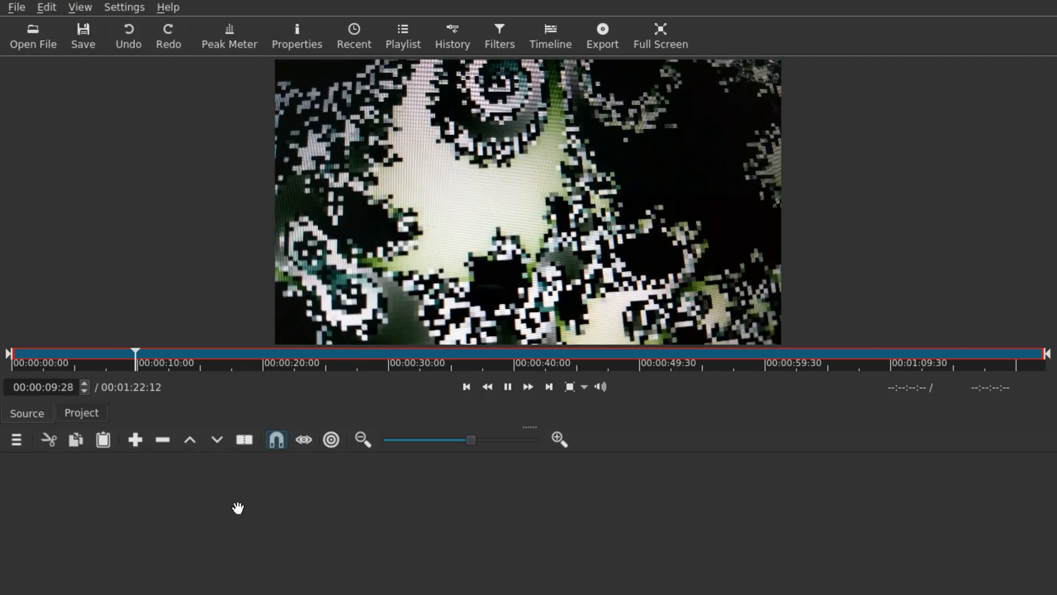
Place the loaded clip on a timeline track and preview its playback from about 51 seconds
left_click_drag(238, 507, 243, 501)
left_click(238, 458)
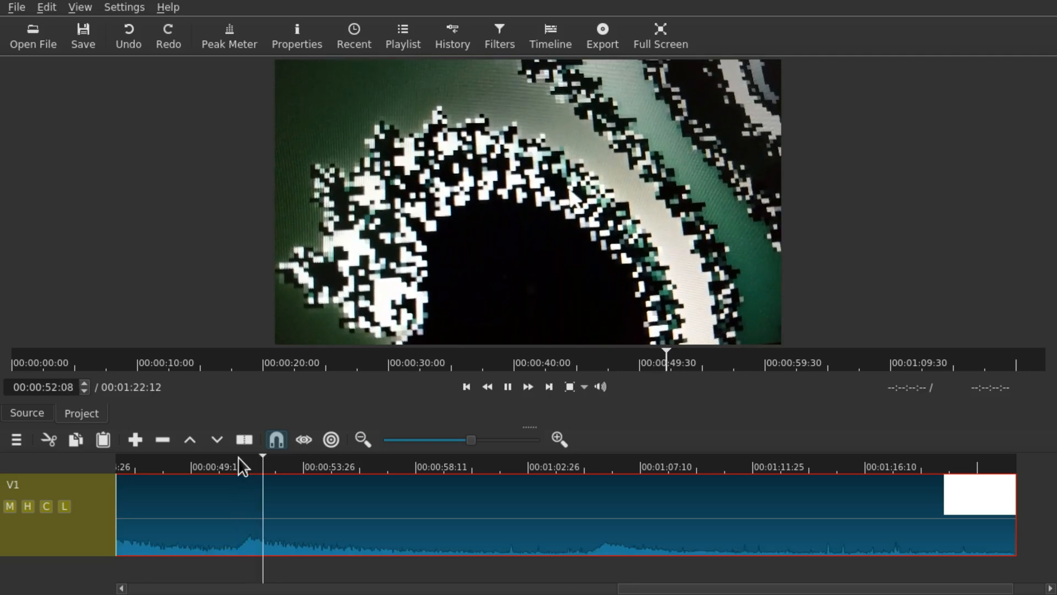
key("space")
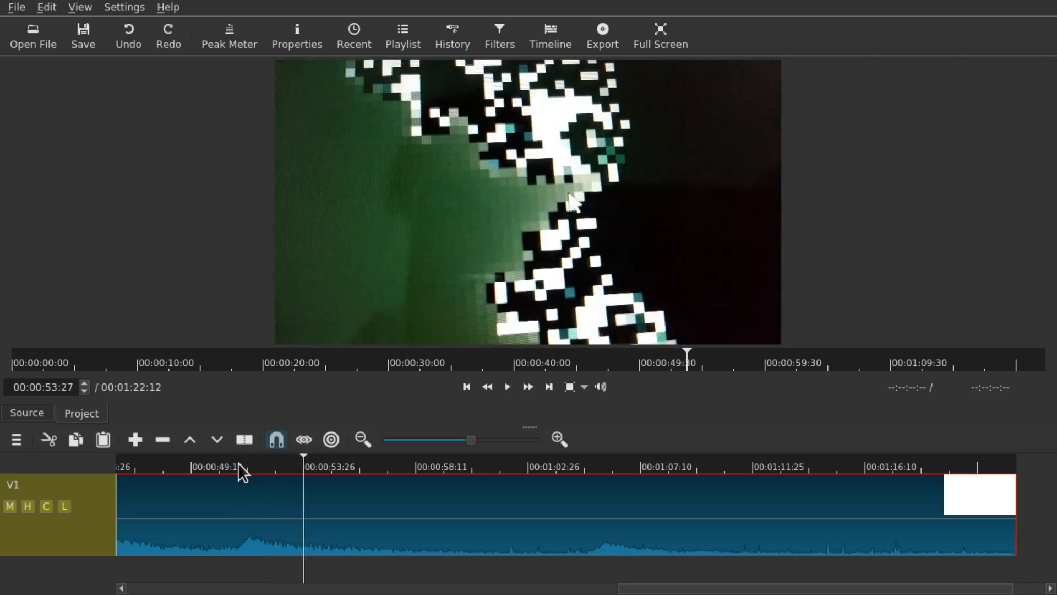
Disable Realtime (frame dropping) for the player and check playback of the clip near 15 seconds
left_click(124, 7)
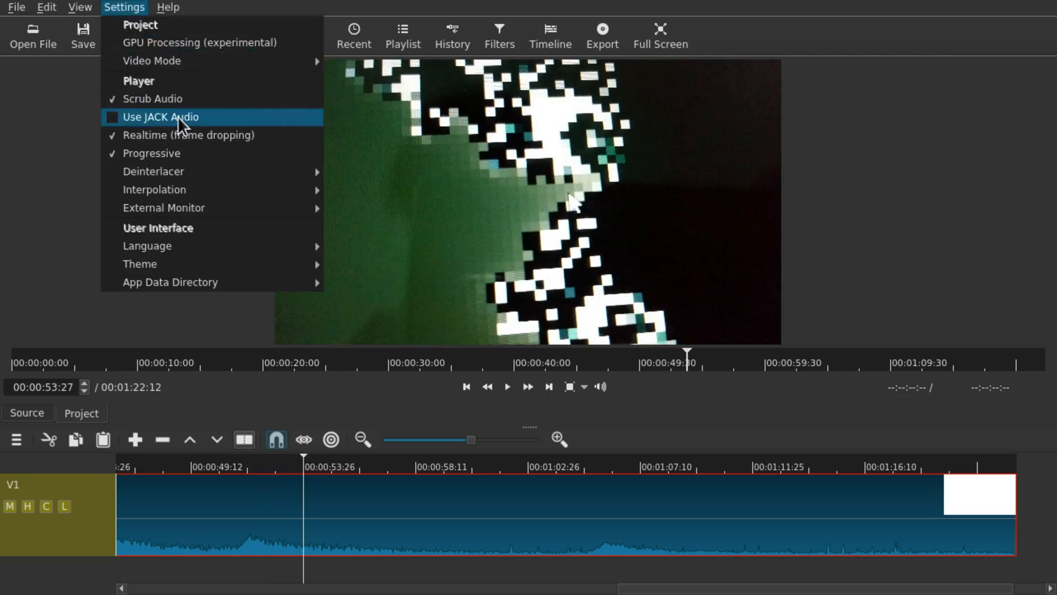
left_click(192, 133)
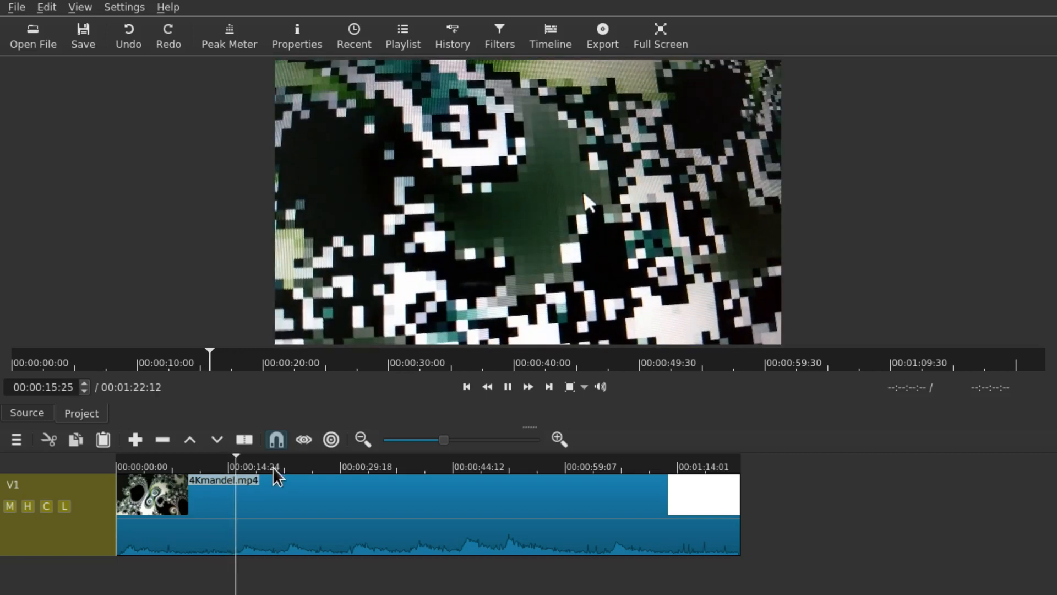
key("space")
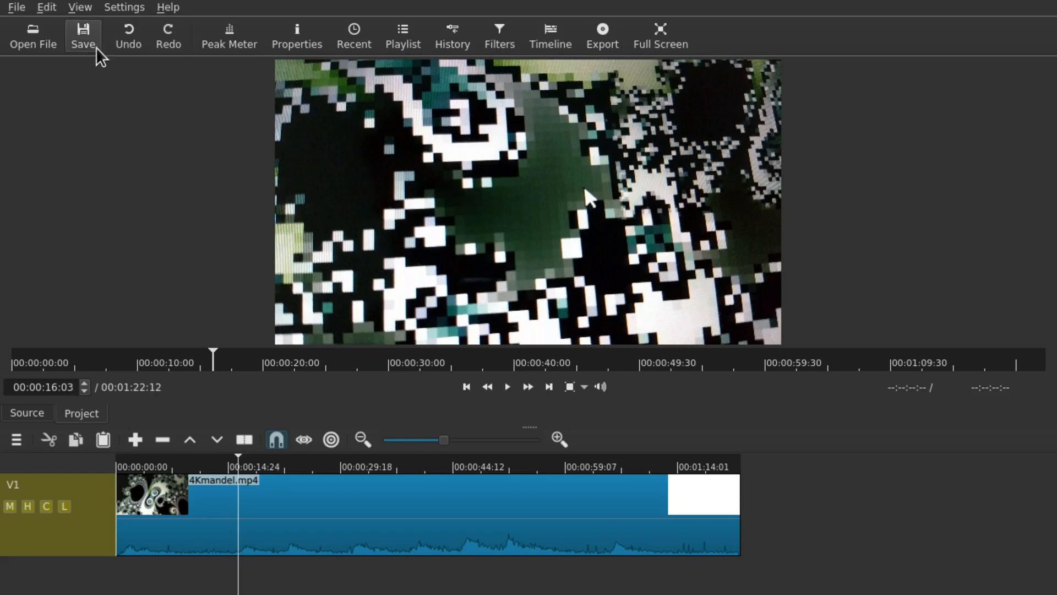
Save the project as framedropping.mlt in the shotcutframedrop folder
left_click(81, 40)
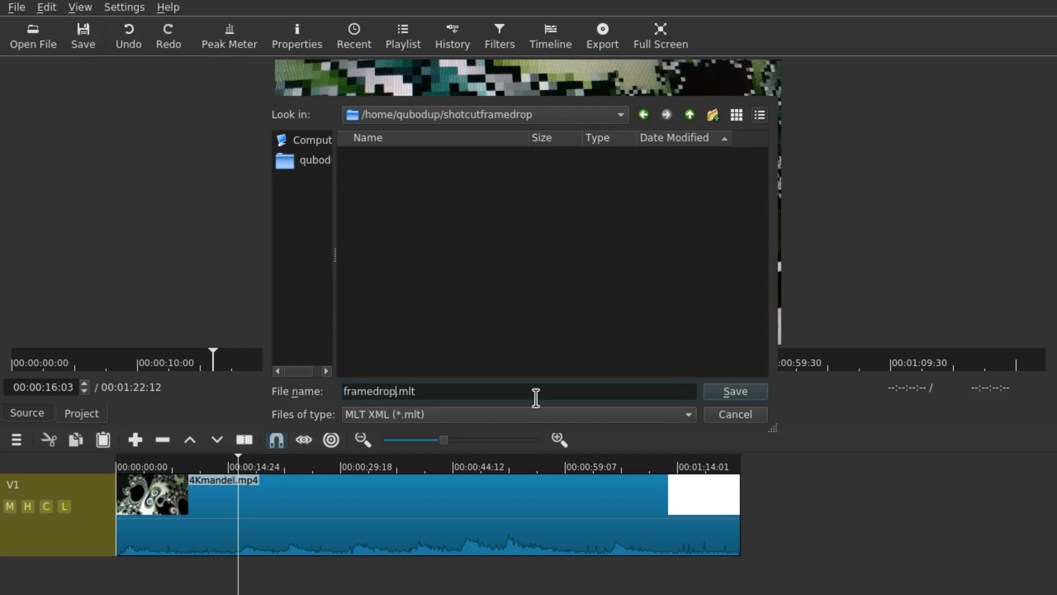
type("framedropping")
key("Return")
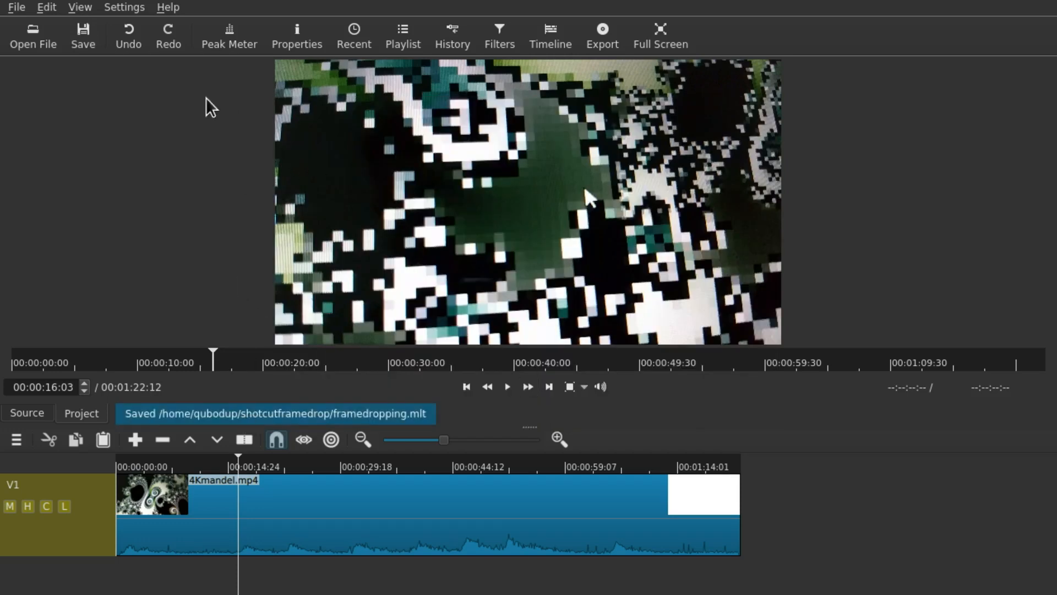
Enable experimental GPU processing and accept restarting the program
left_click(141, 7)
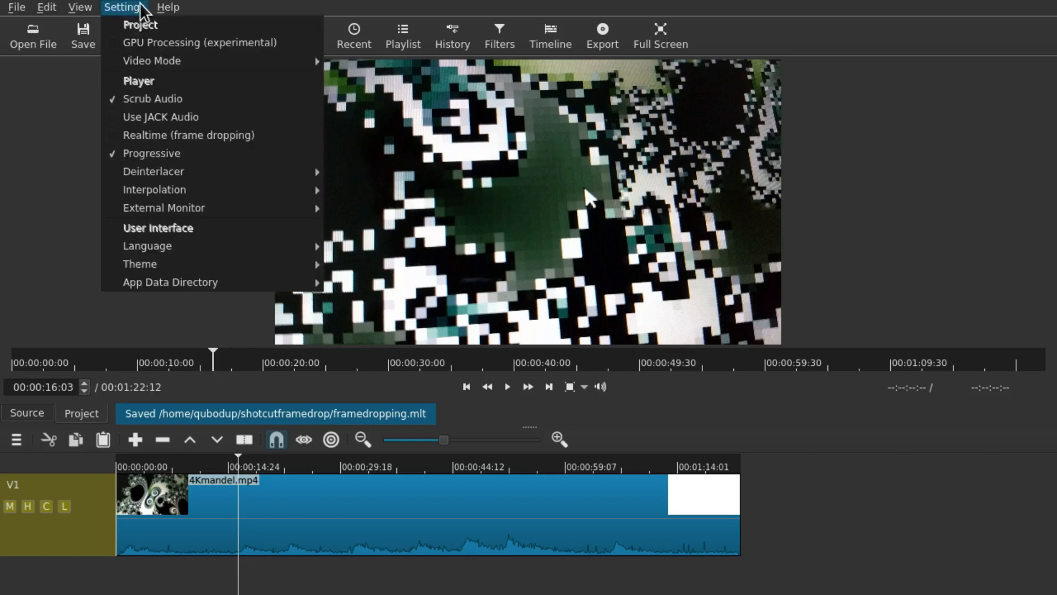
left_click(188, 44)
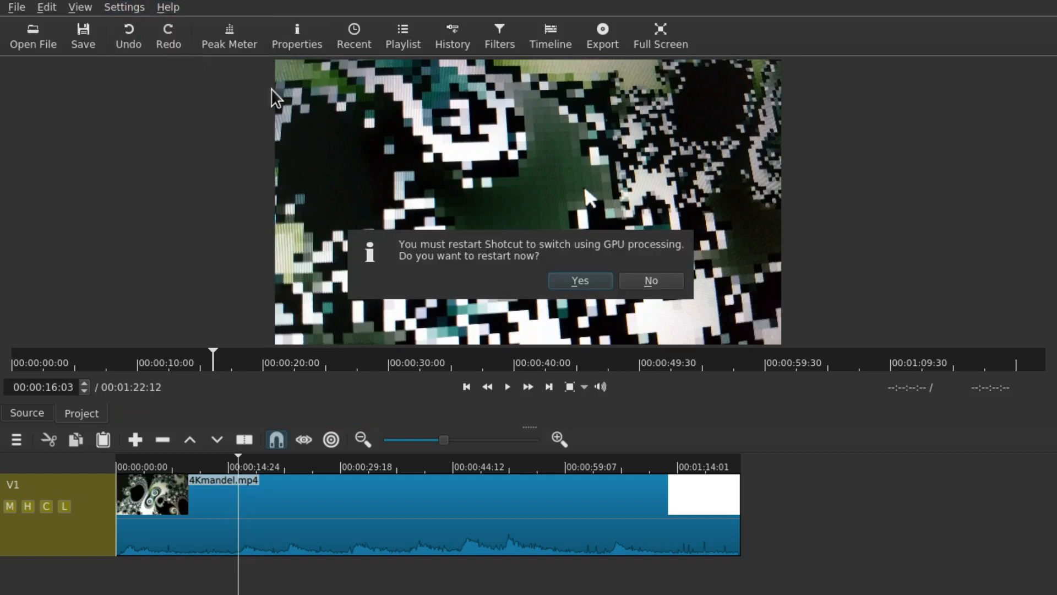
left_click(583, 281)
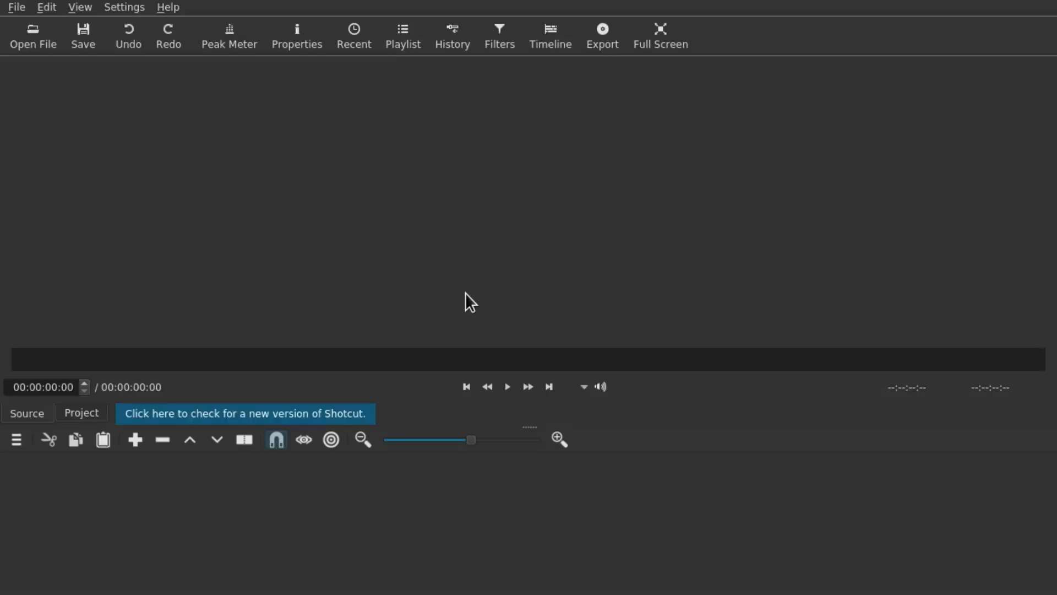
Reopen the framedropping.mlt project from the shotcutframedrop folder
left_click(16, 7)
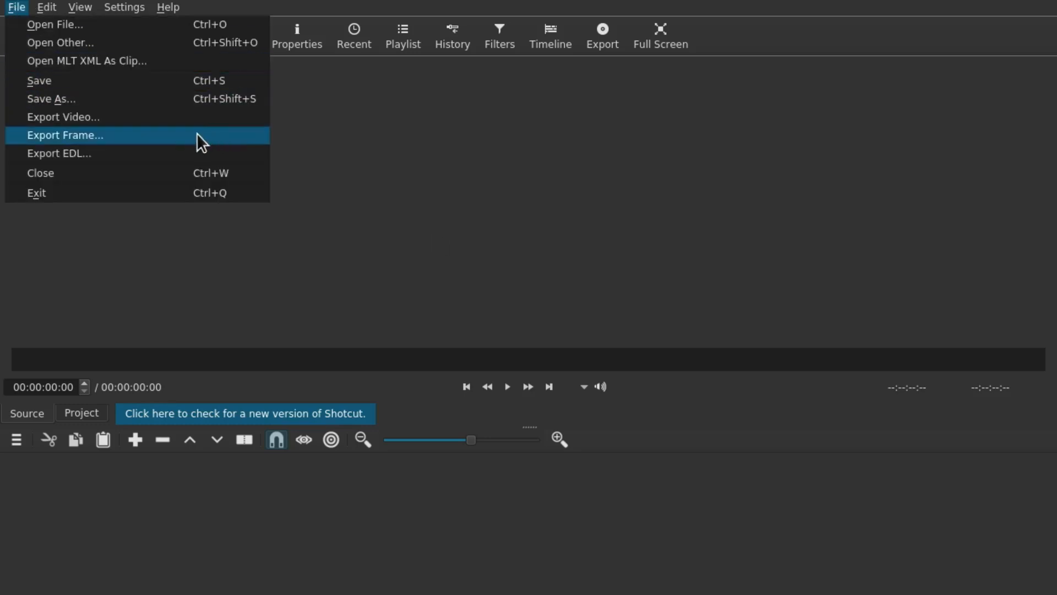
left_click(86, 24)
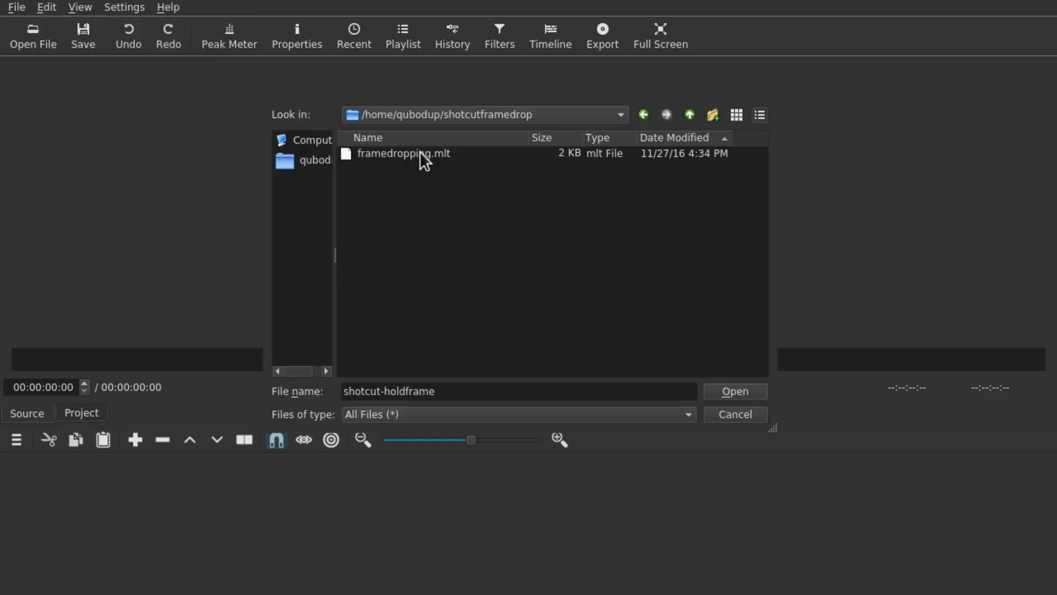
double_click(408, 153)
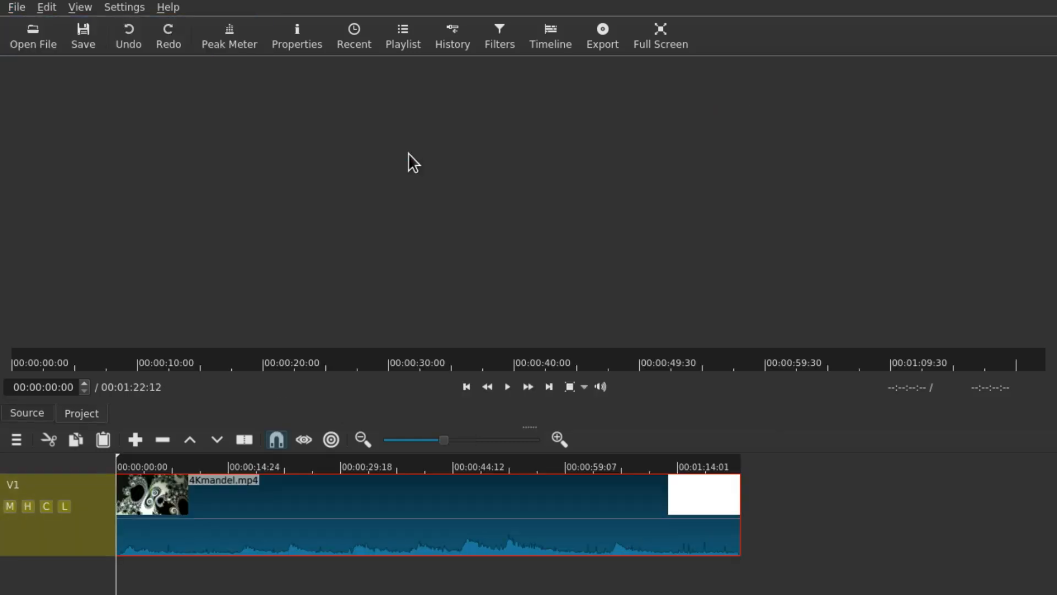
Preview playback at several points of the timeline with GPU processing on and view the available video modes
left_click(229, 458)
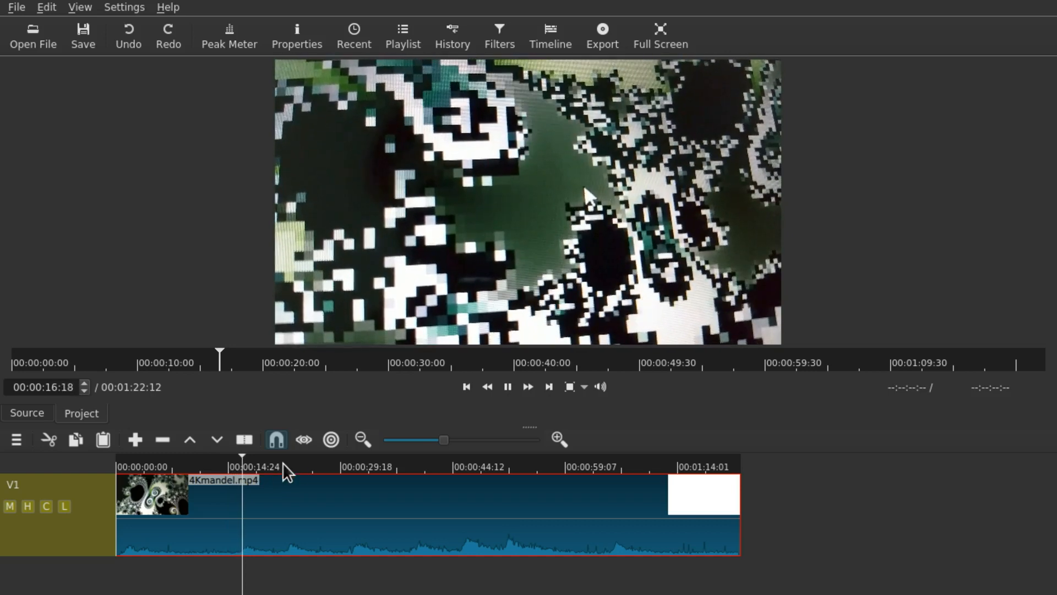
left_click(304, 439)
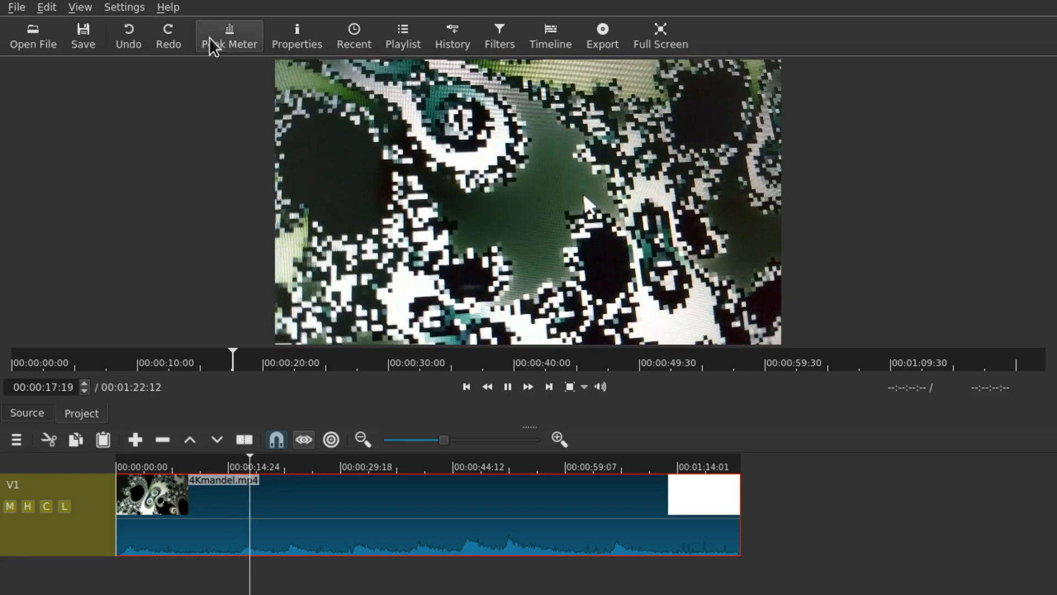
left_click(126, 8)
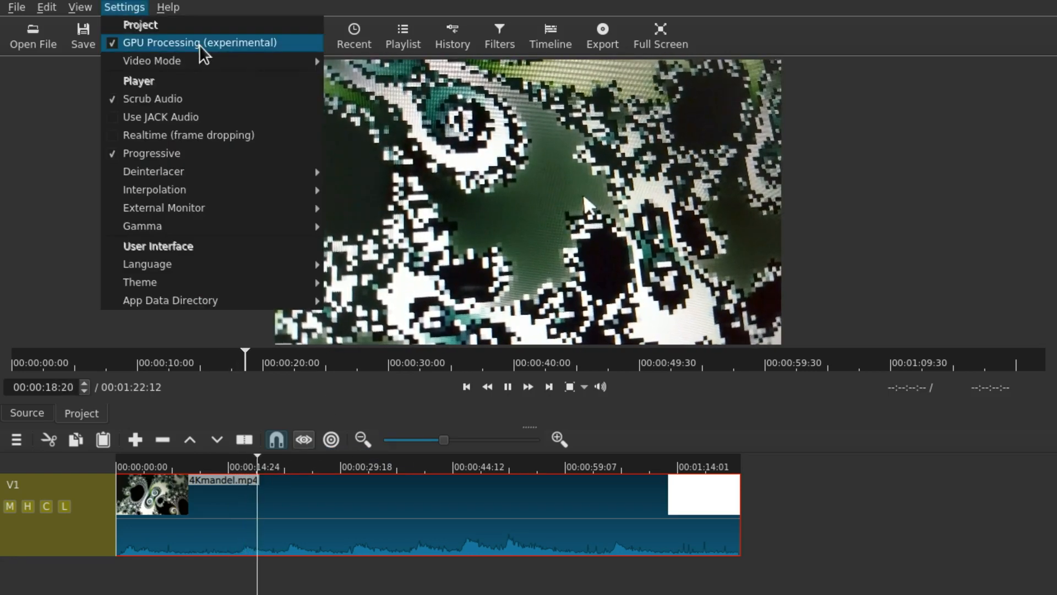
mouse_move(193, 69)
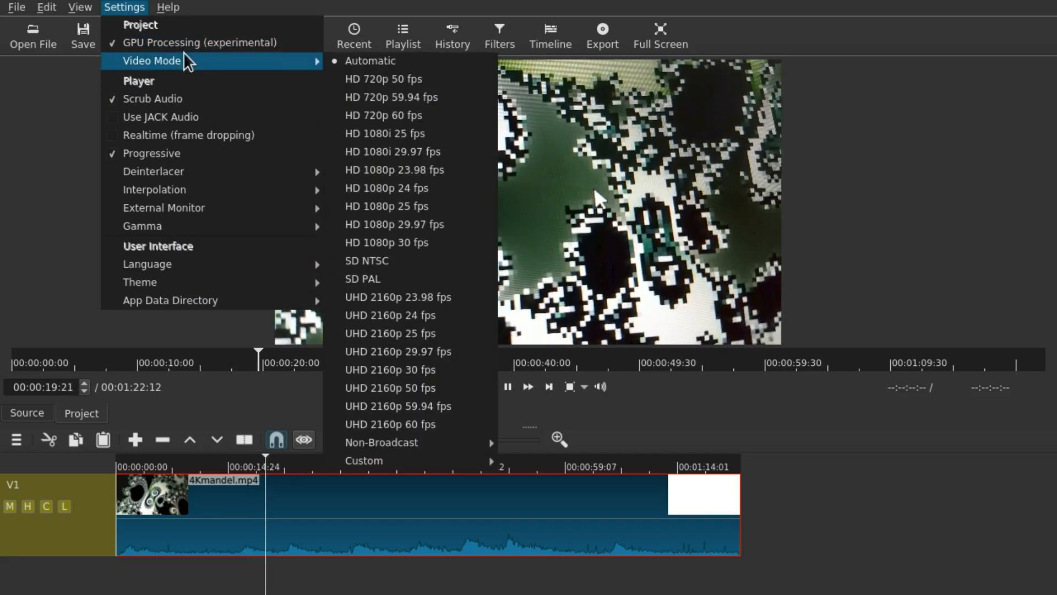
left_click(787, 68)
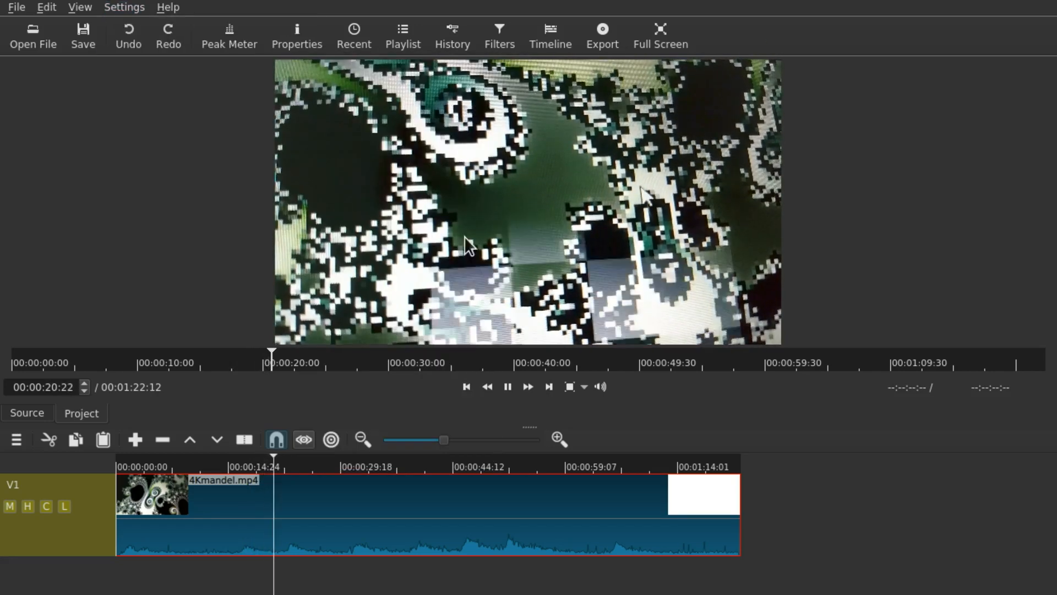
left_click(402, 464)
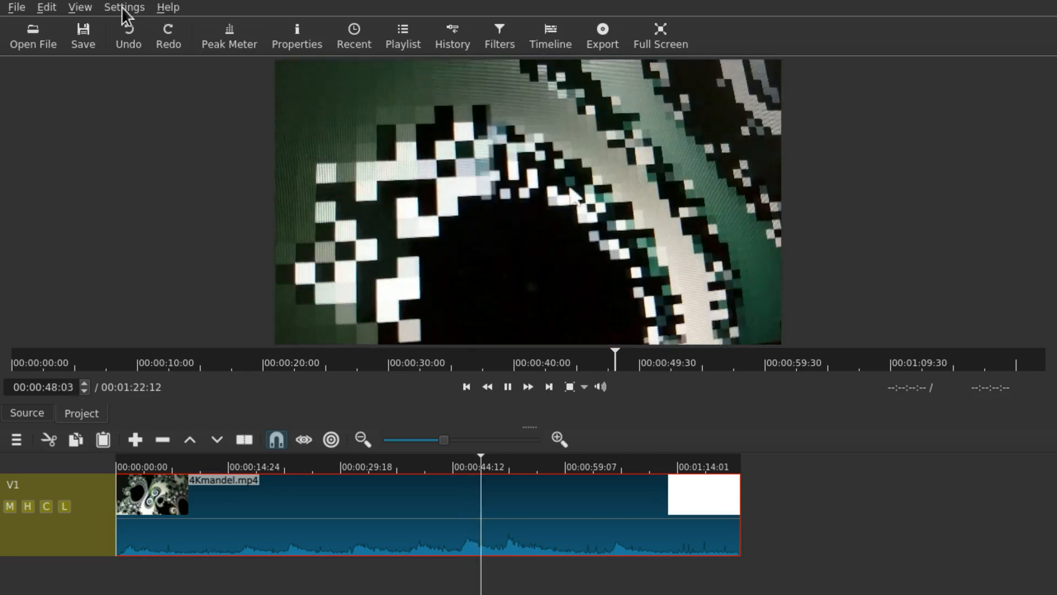
Re-enable Realtime (frame dropping) and preview the clip from about 23 seconds onward
left_click(122, 7)
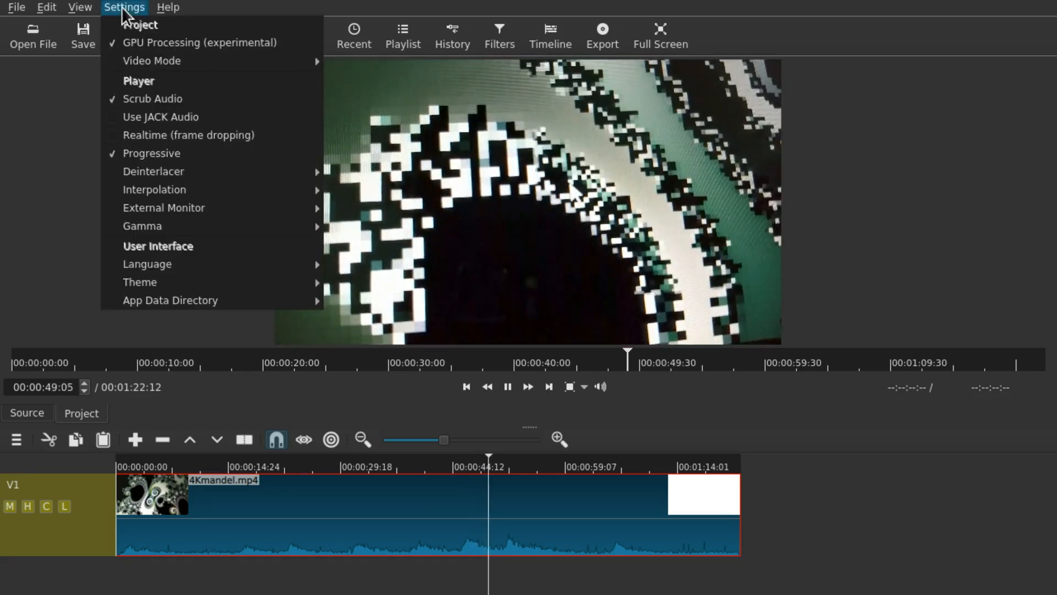
left_click(188, 134)
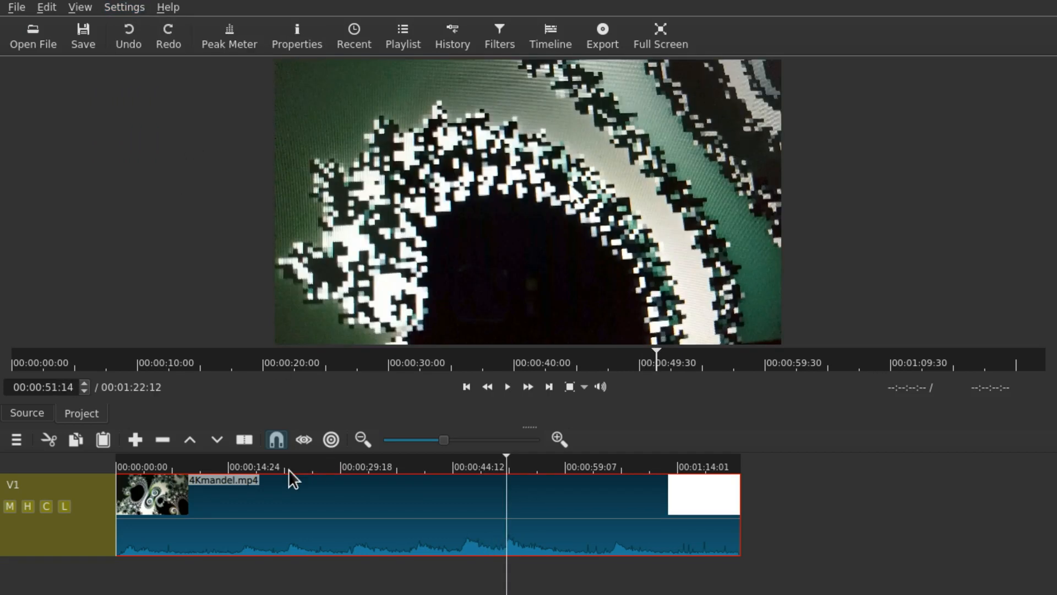
left_click(288, 469)
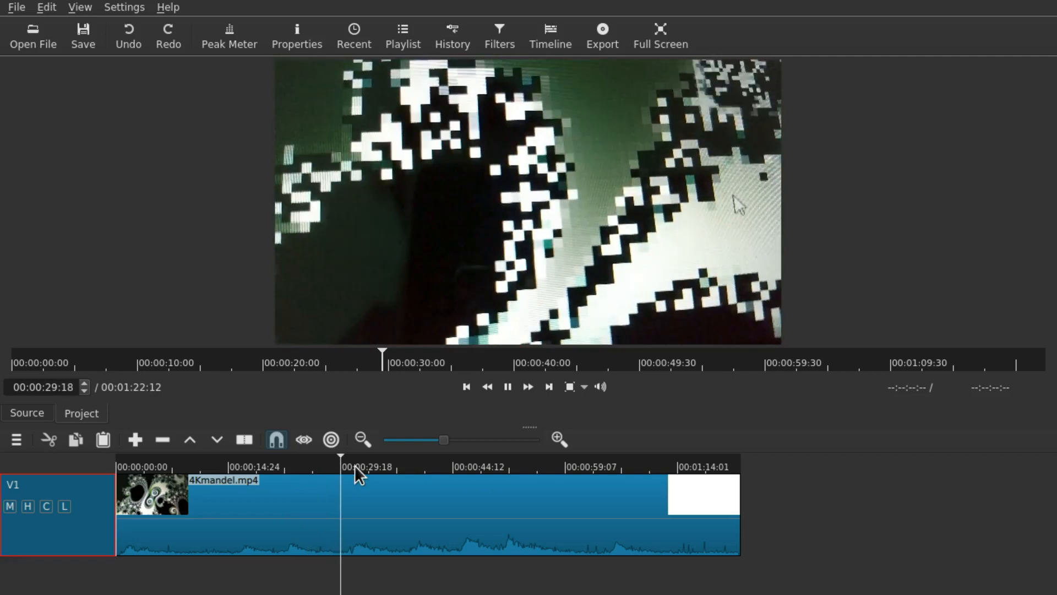
key("space")
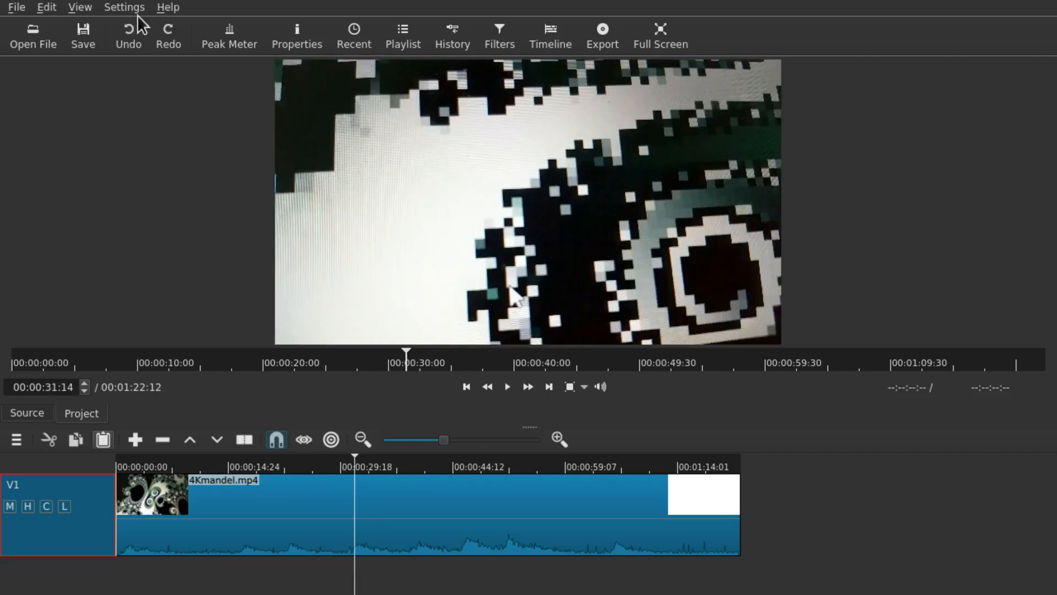
Set the video mode to the non-broadcast HD 720p 30 fps preset and preview the clip from about 29 seconds
left_click(119, 8)
mouse_move(169, 8)
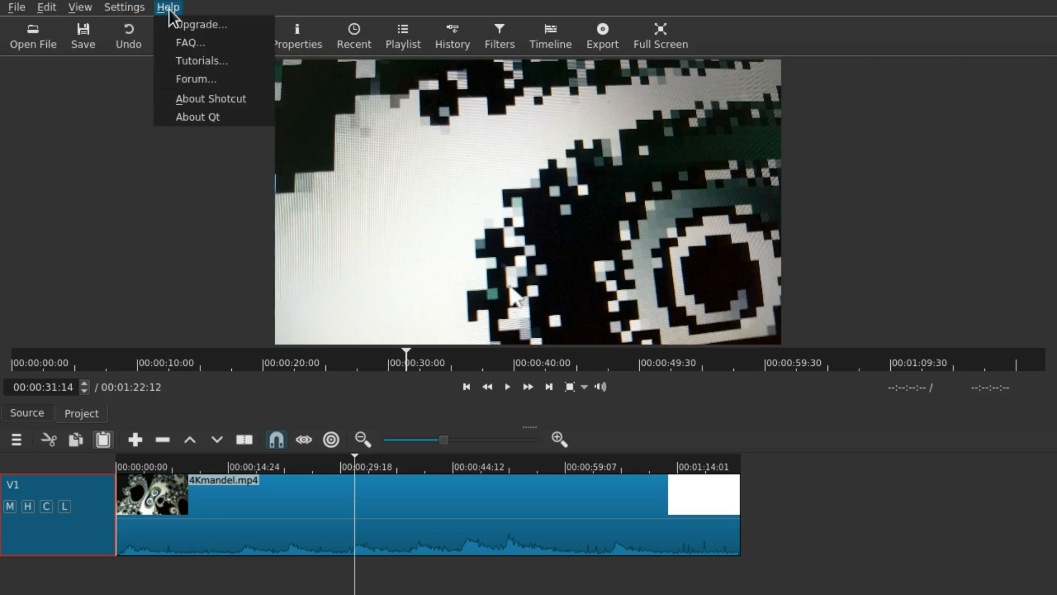
mouse_move(124, 7)
mouse_move(215, 63)
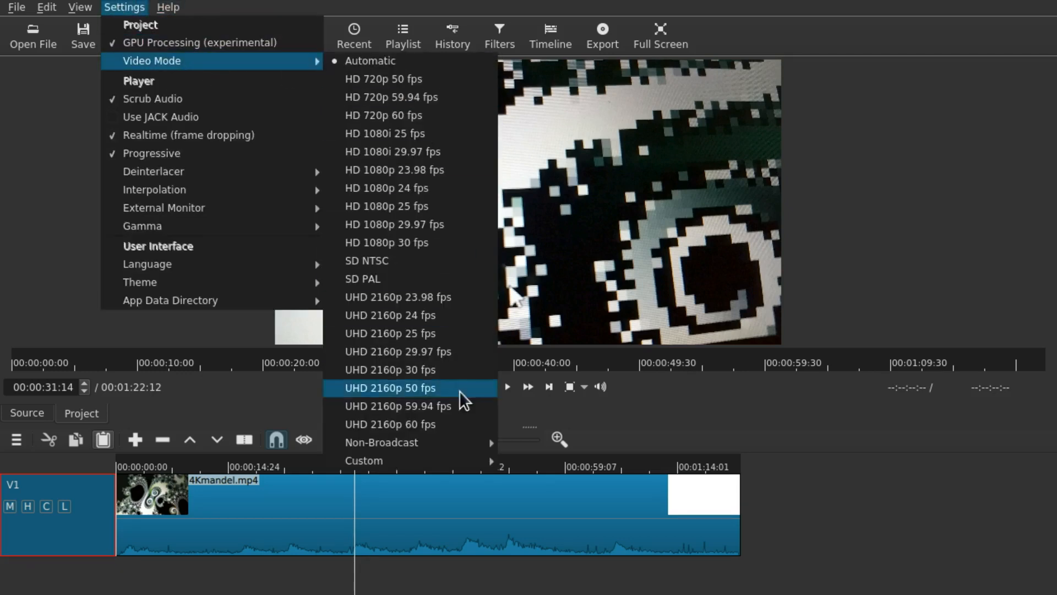
mouse_move(427, 447)
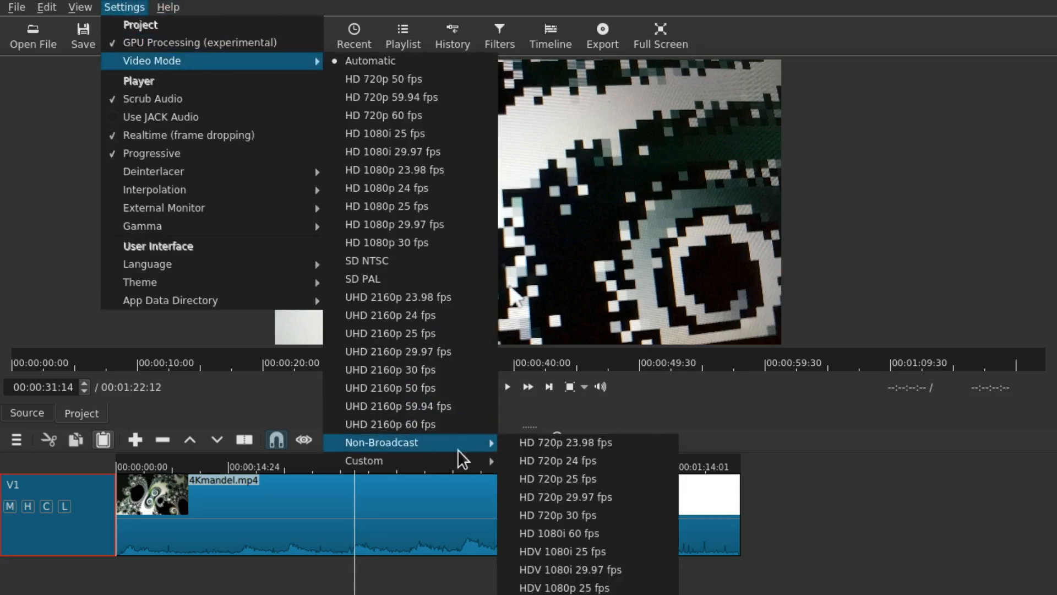
left_click(590, 518)
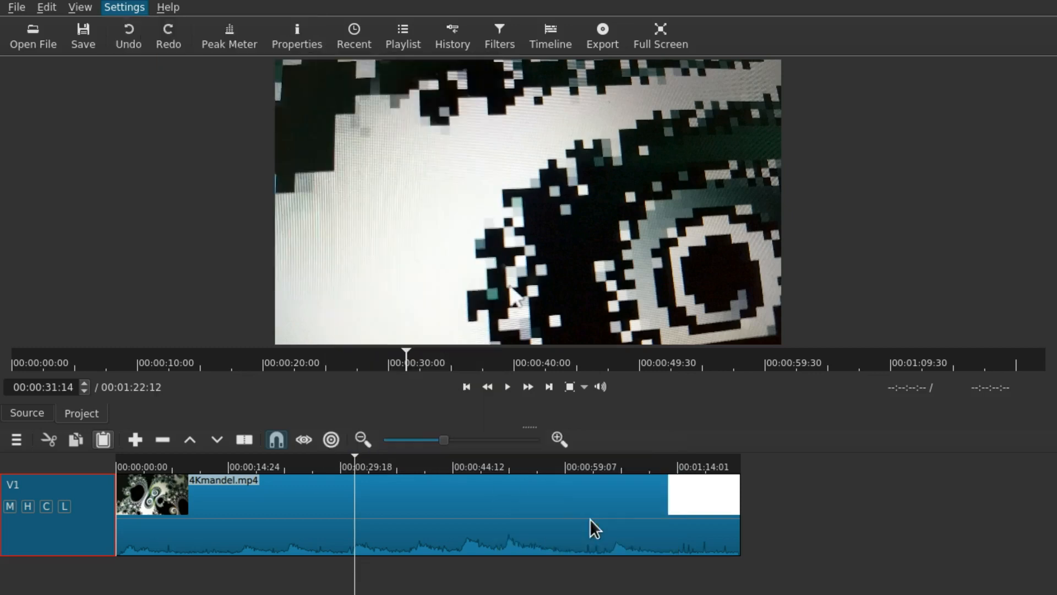
left_click(338, 467)
key("space")
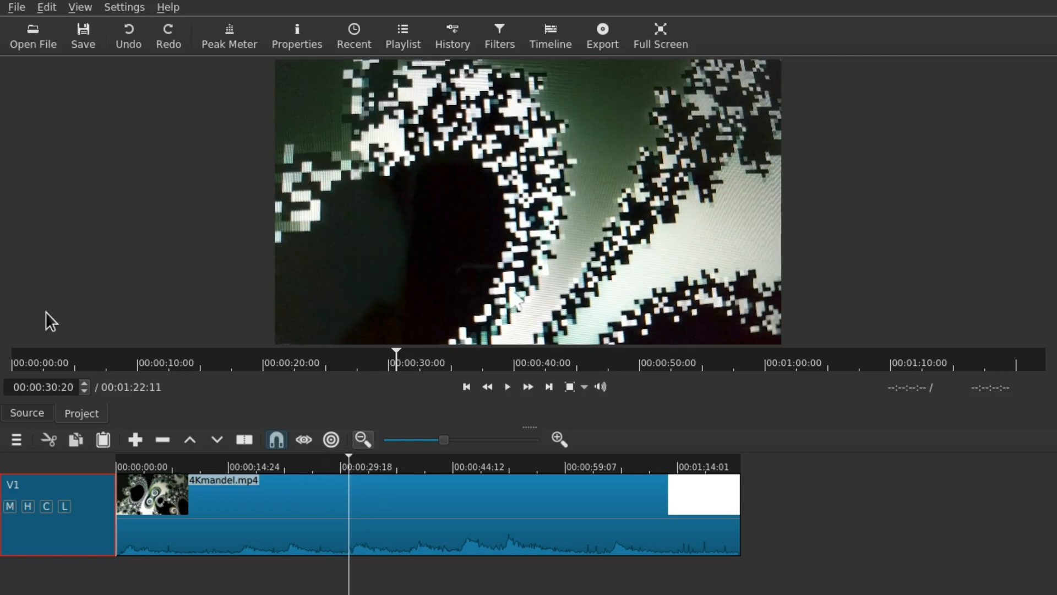
Add video tracks above V1 in the timeline
right_click(51, 488)
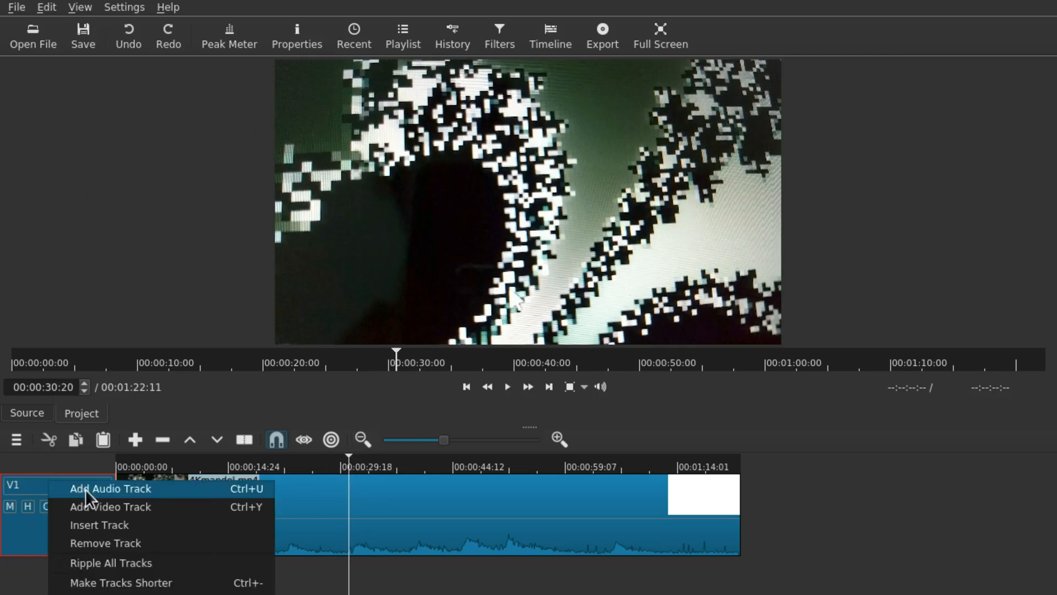
left_click(121, 505)
right_click(79, 486)
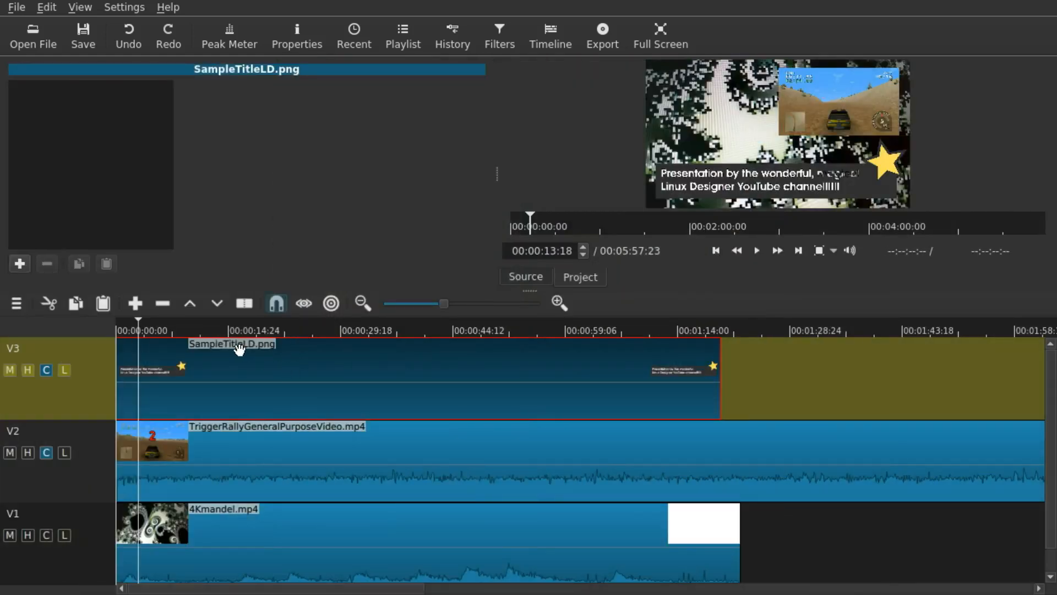
Preview playback of the layered timeline with the title image and rally video over the 4Kmandel.mp4 clip
key("space")
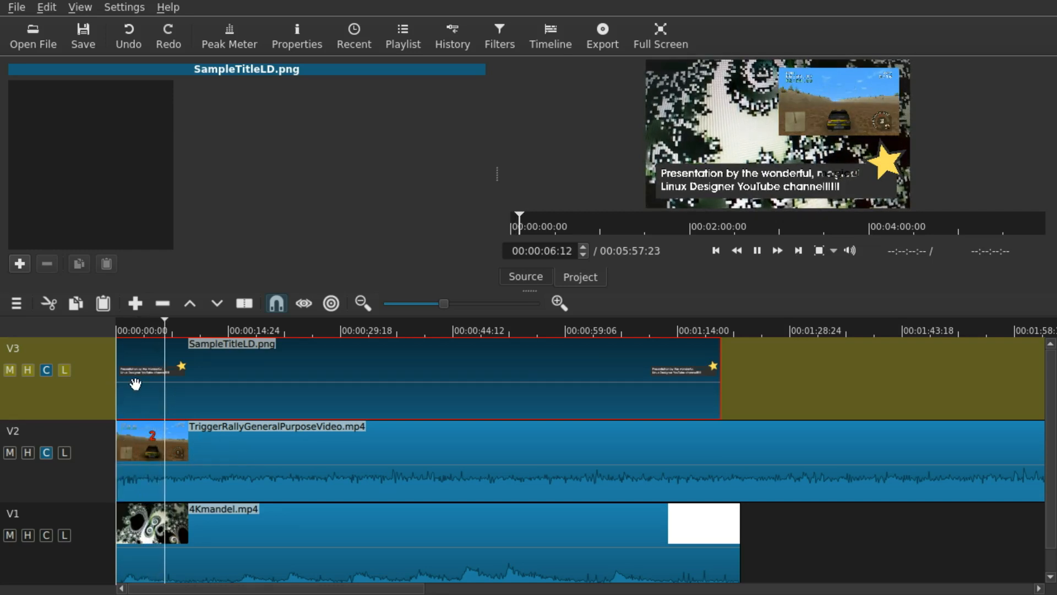
key("space")
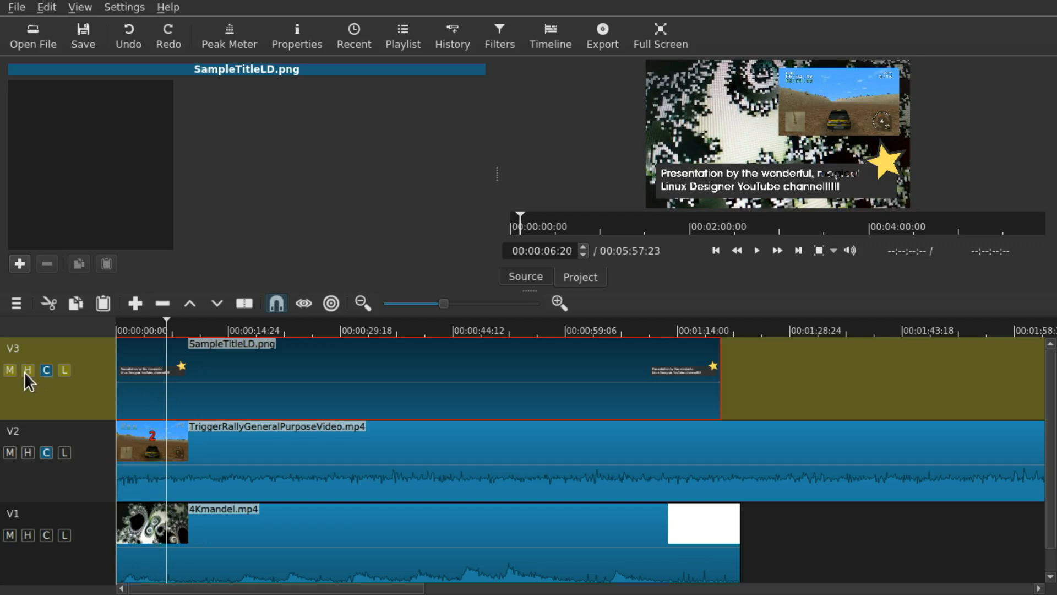
Hide tracks V3 and V2, preview the 4Kmandel.mp4 clip on V1 alone, and show both tracks again
left_click(25, 371)
left_click(28, 454)
key("space")
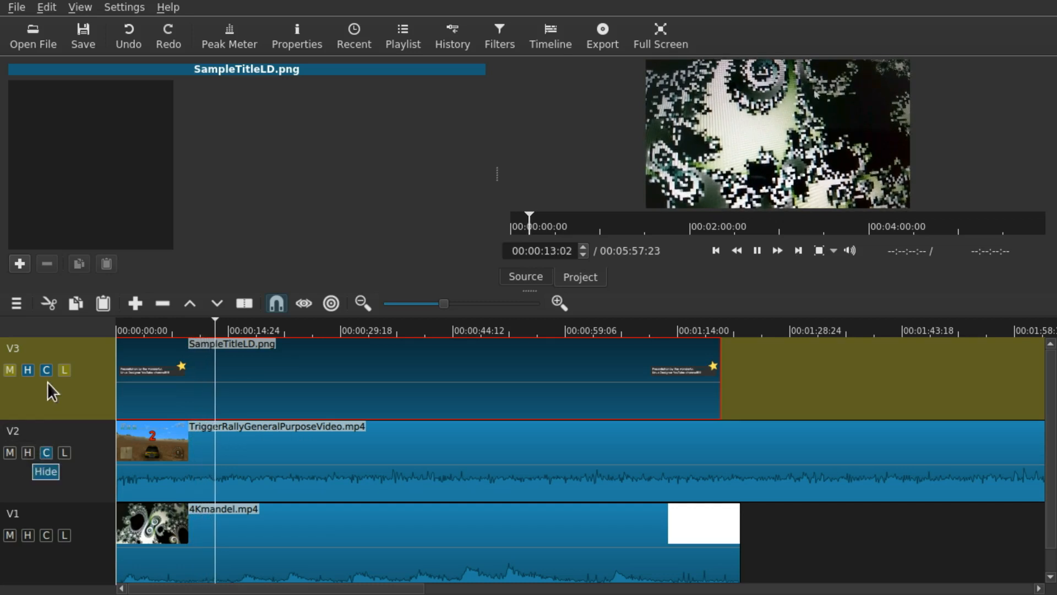
left_click(28, 370)
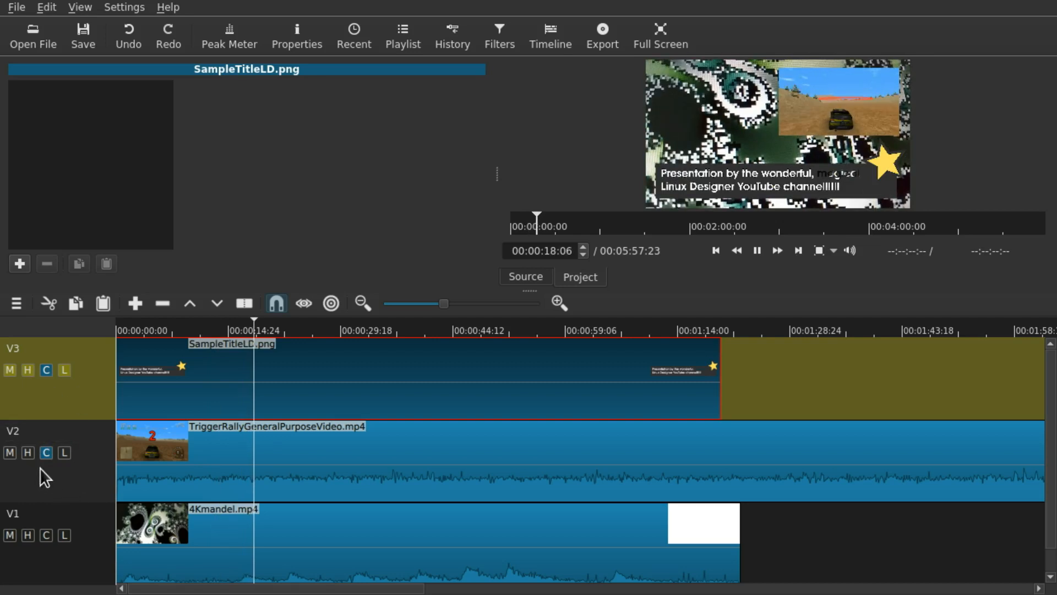
Turn compositing off for track V3 during playback and switch it back on
left_click(46, 370)
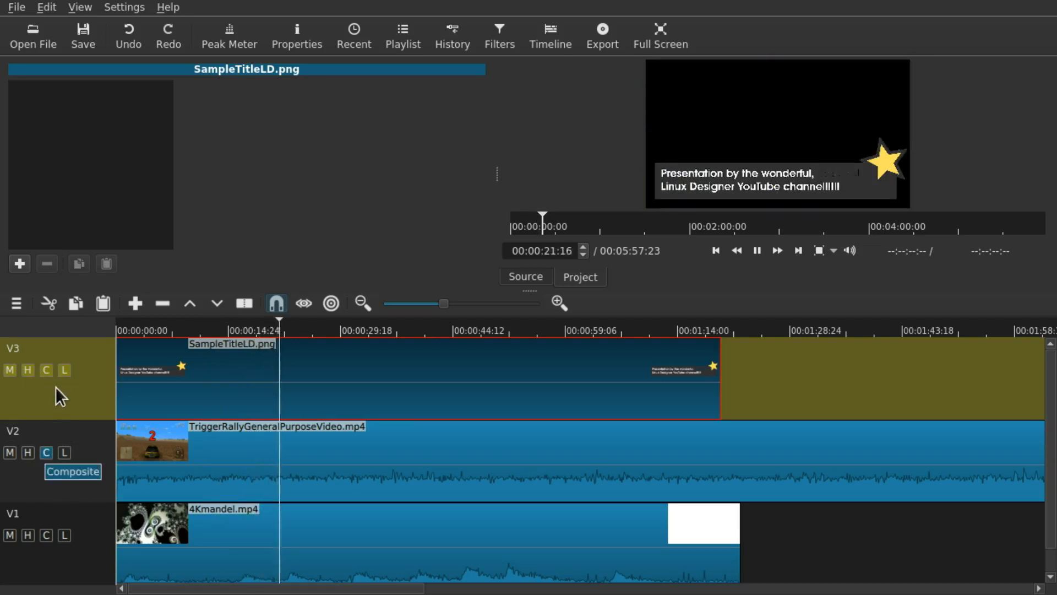
left_click(44, 370)
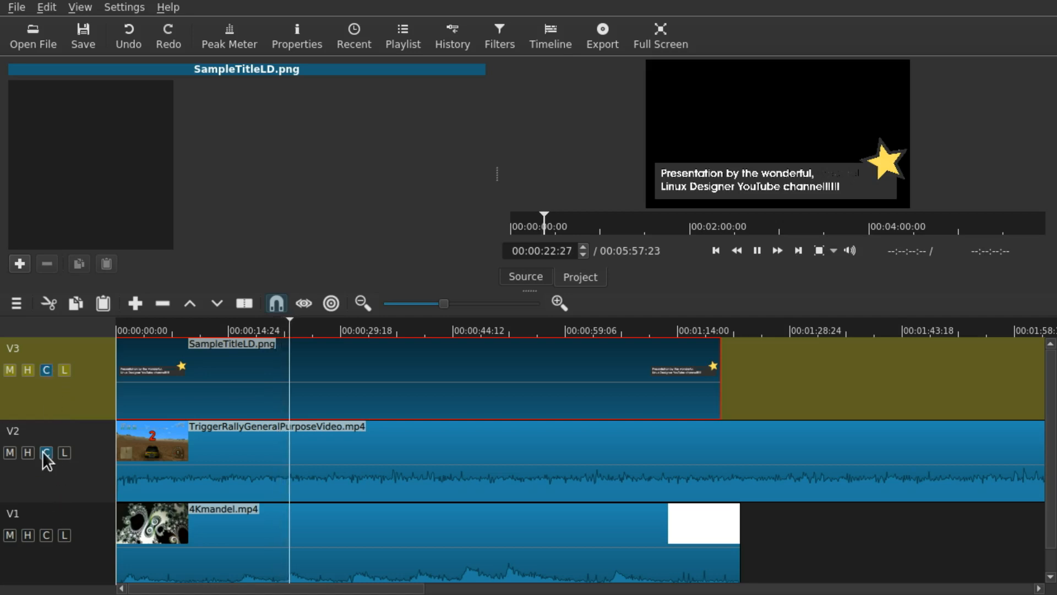
Check the player's Deinterlacer and Interpolation options for the fast choices
left_click(125, 7)
mouse_move(217, 173)
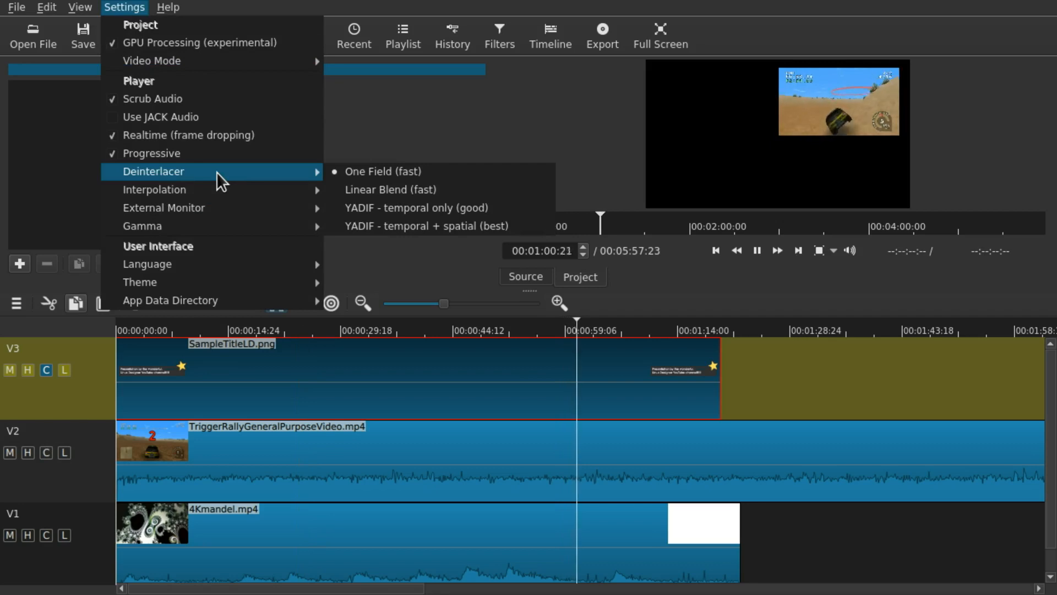
mouse_move(195, 190)
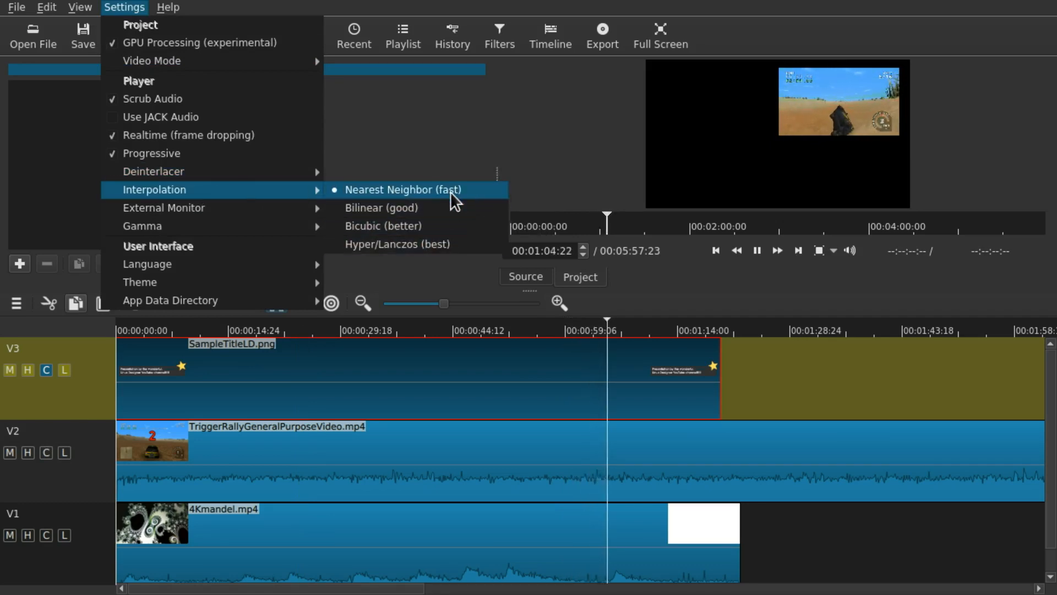
left_click(46, 492)
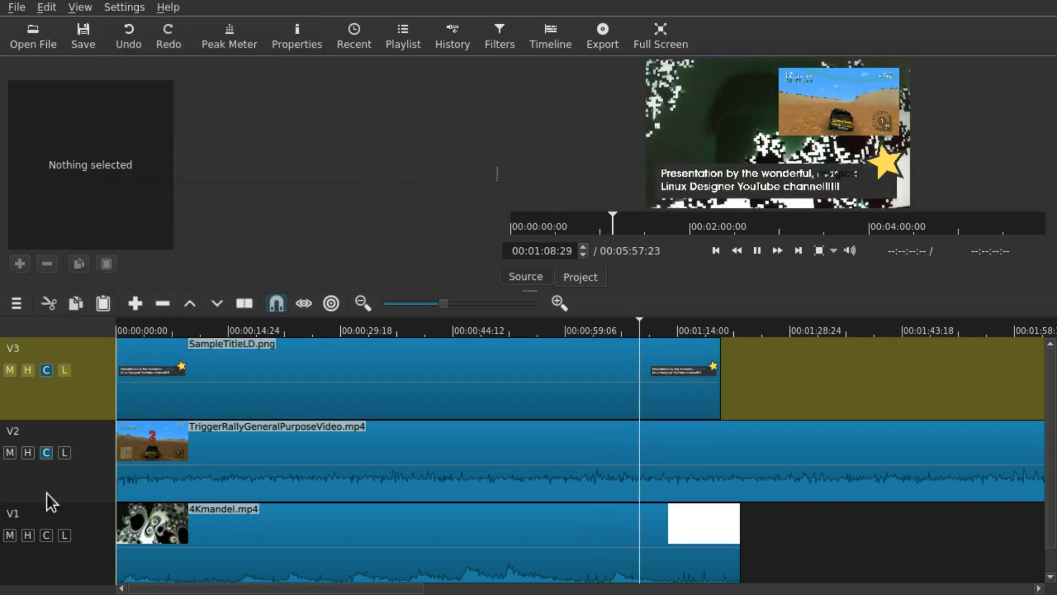